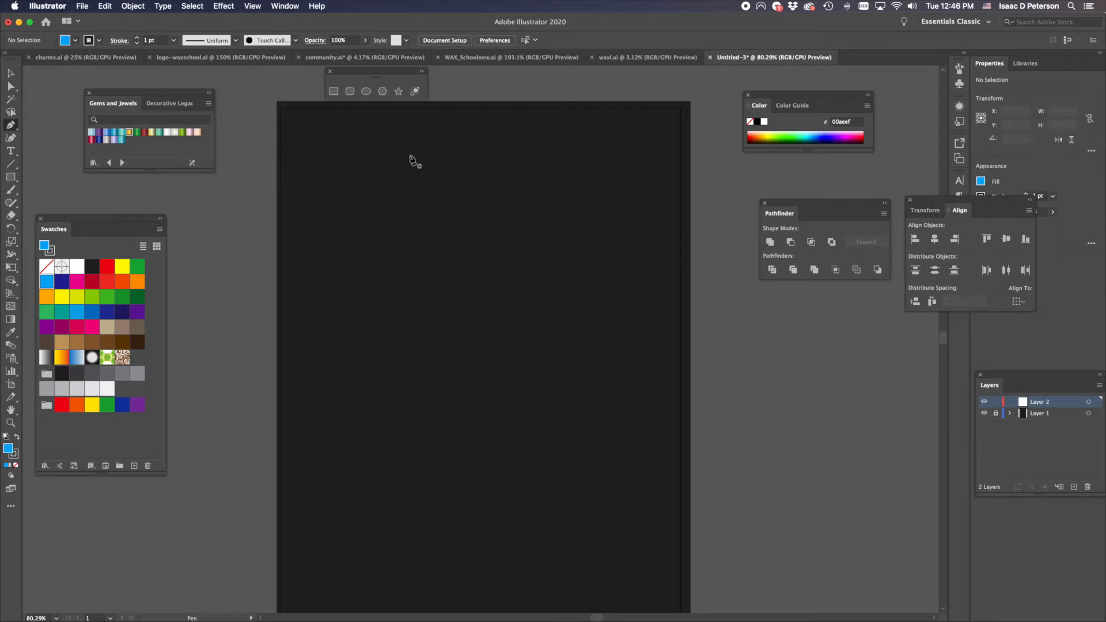
pyautogui.moveTo(355, 184); pyautogui.dragTo(545, 93)
pyautogui.moveTo(442, 156); pyautogui.dragTo(529, 368)
pyautogui.moveTo(418, 229); pyautogui.dragTo(237, 266)
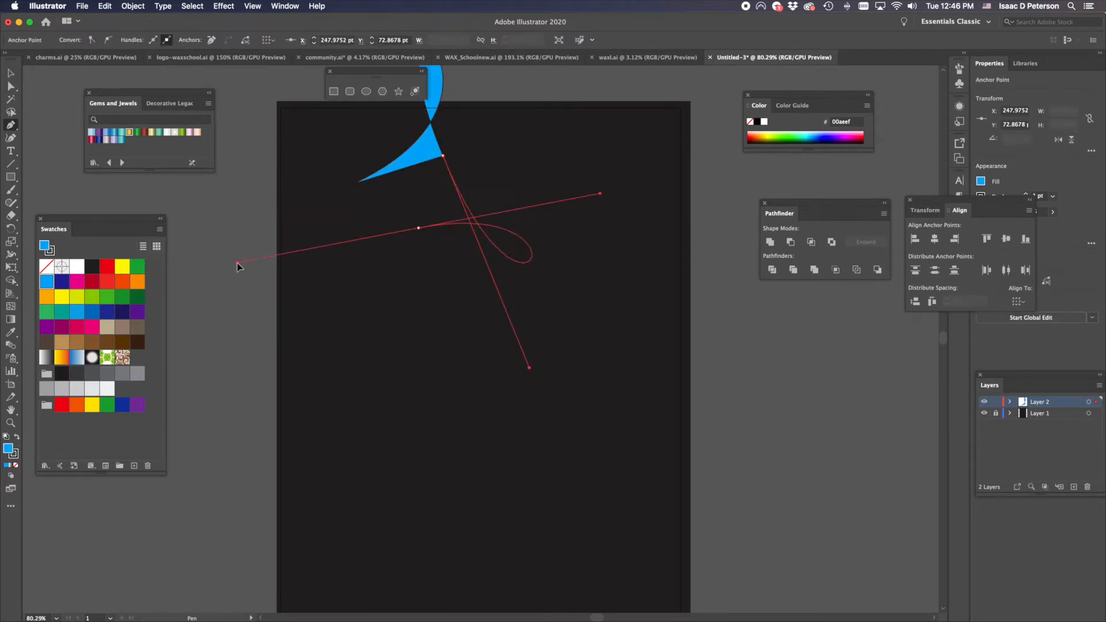
pyautogui.moveTo(350, 242); pyautogui.dragTo(368, 82)
pyautogui.moveTo(344, 208); pyautogui.dragTo(665, 336)
pyautogui.moveTo(501, 189); pyautogui.dragTo(318, 350)
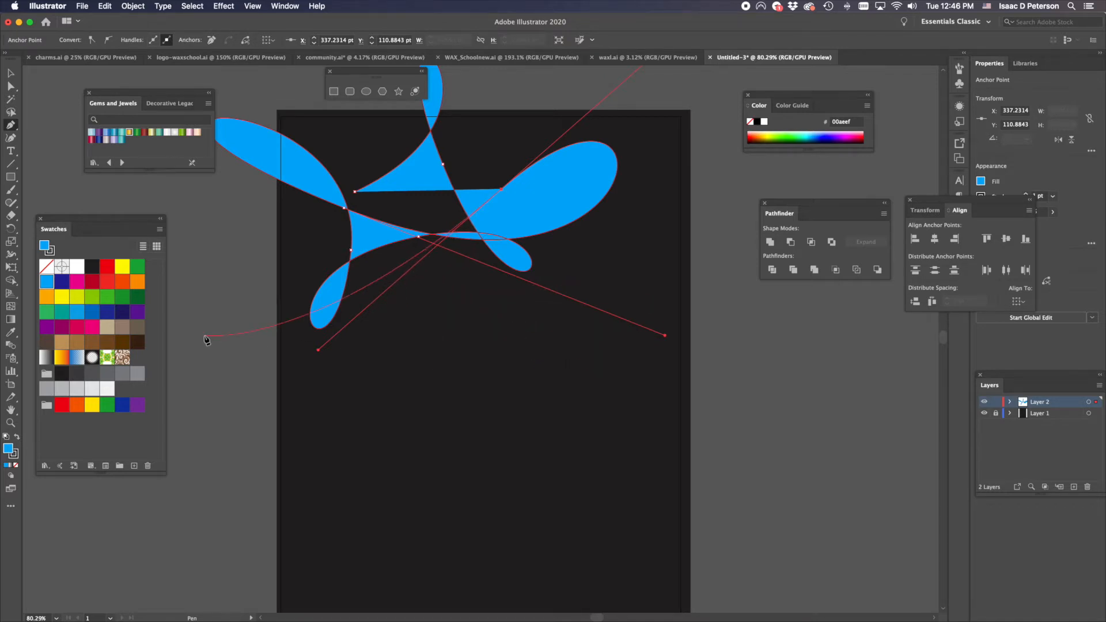
pyautogui.press('super')
pyautogui.keyDown('super'); pyautogui.click(351, 250); pyautogui.keyUp('super')
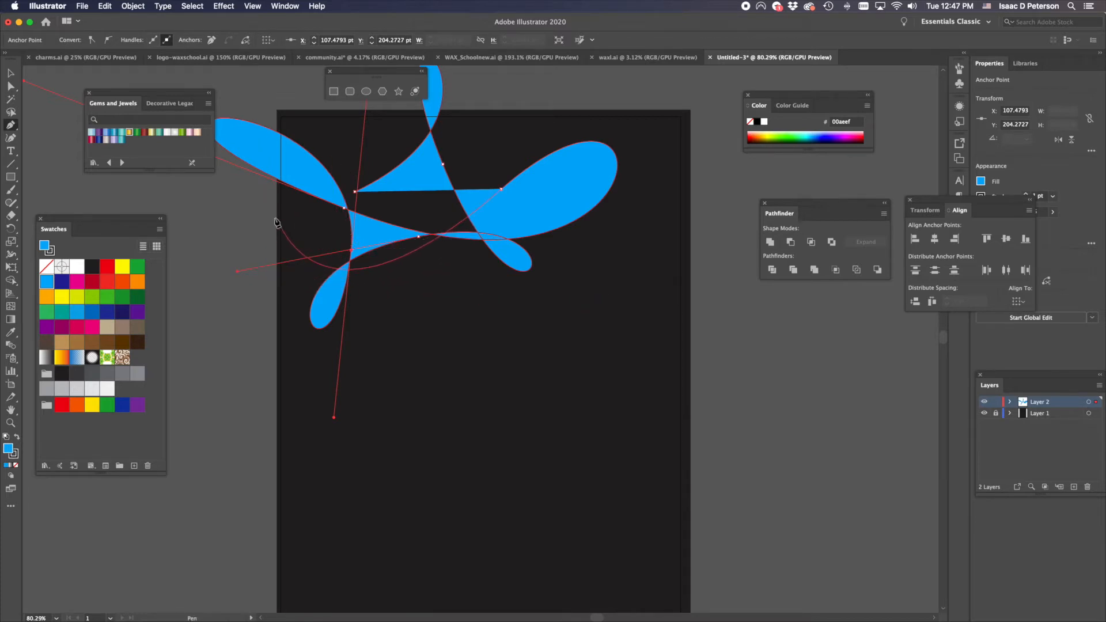
pyautogui.moveTo(304, 218); pyautogui.dragTo(529, 296)
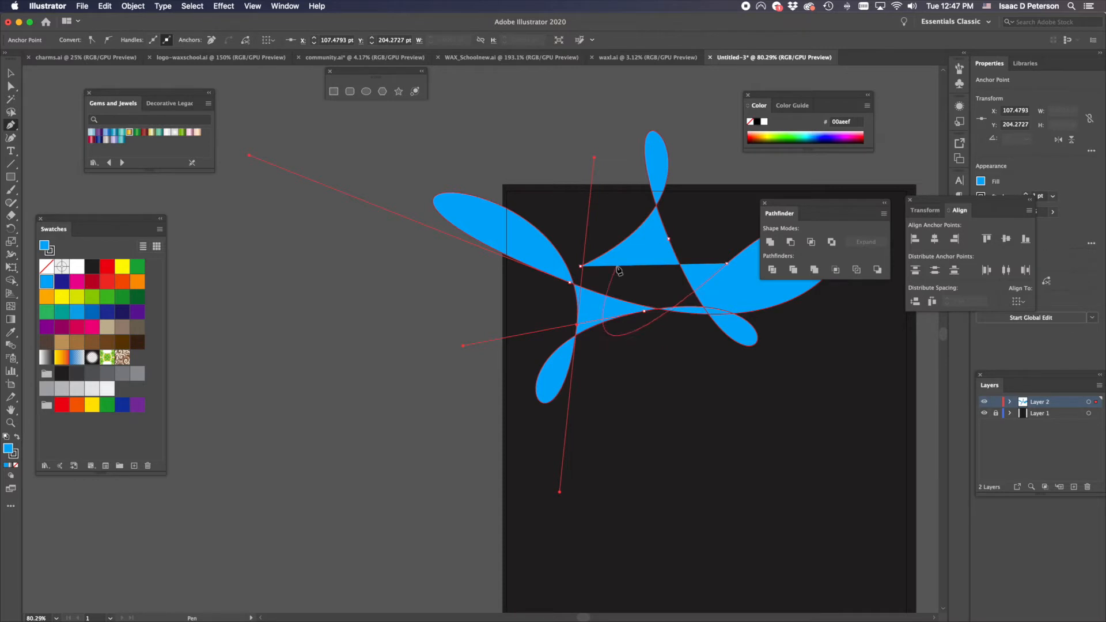
pyautogui.click(582, 267)
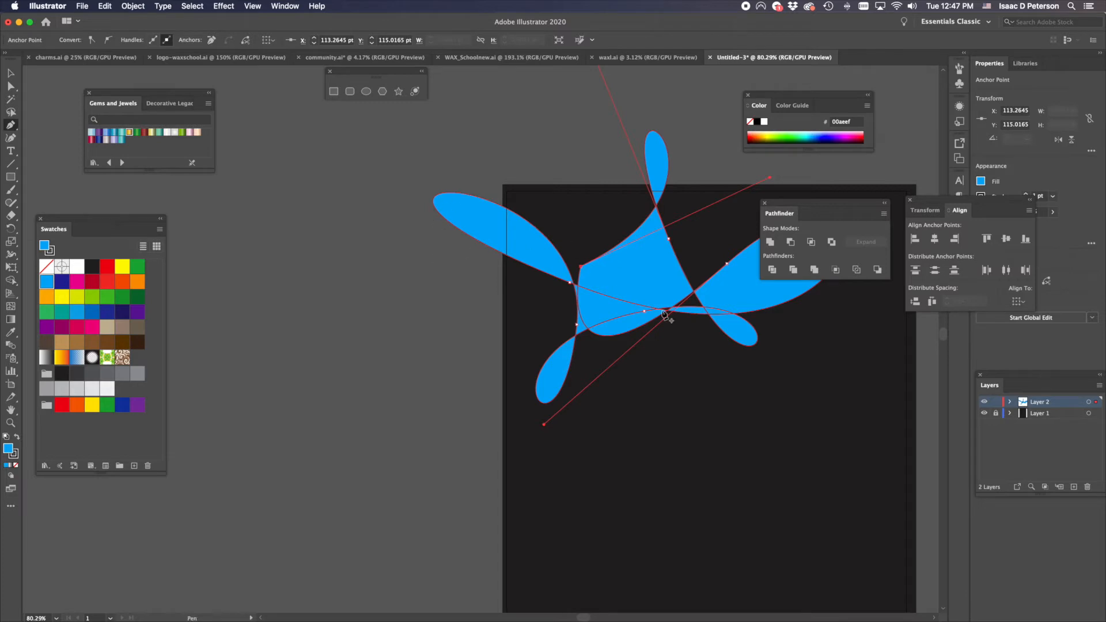
pyautogui.press('space')
pyautogui.moveTo(696, 343); pyautogui.dragTo(482, 346)
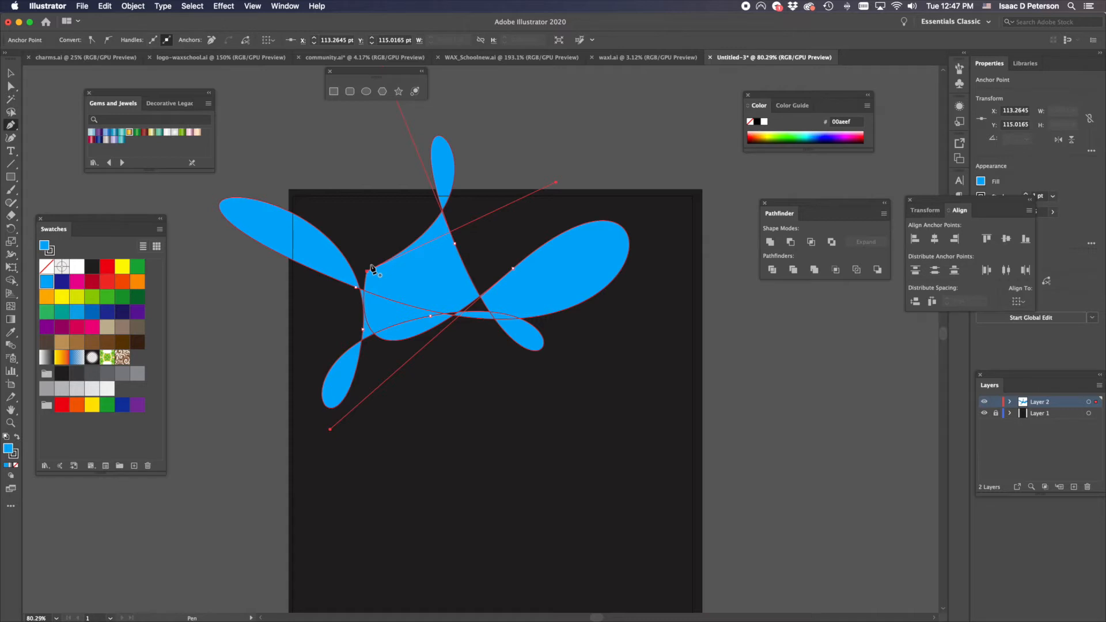
pyautogui.press('super+z')
pyautogui.press('super+z')
pyautogui.press('super+z')
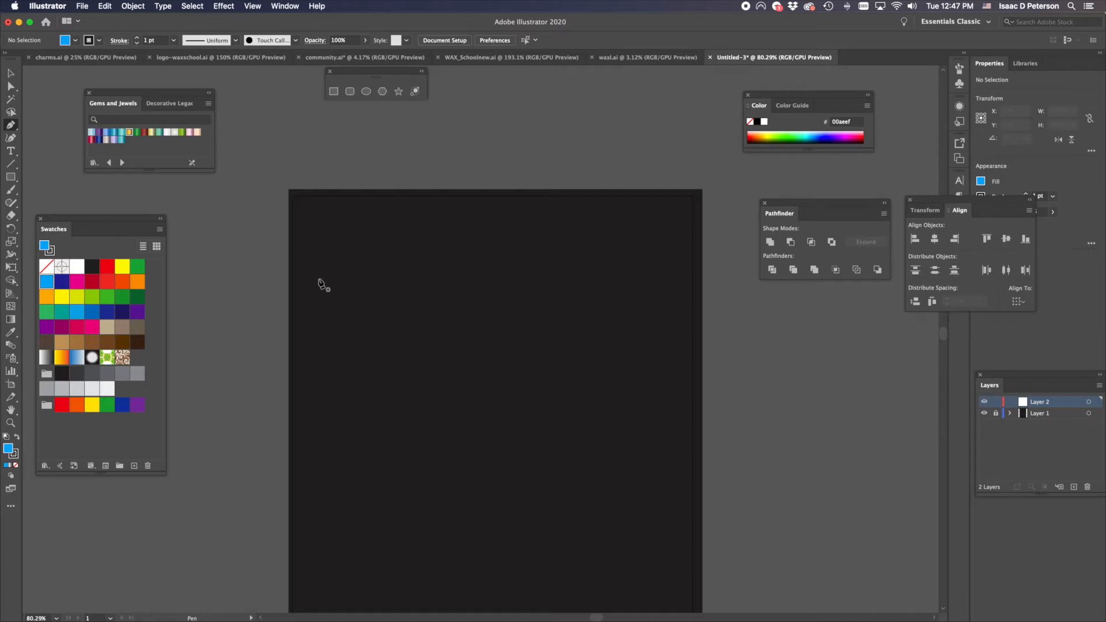
# Draw a closed blue blob with two rounded lobes and a pinched middle in the artboard's upper-left corner using the Pen tool
pyautogui.moveTo(317, 287); pyautogui.dragTo(321, 251)
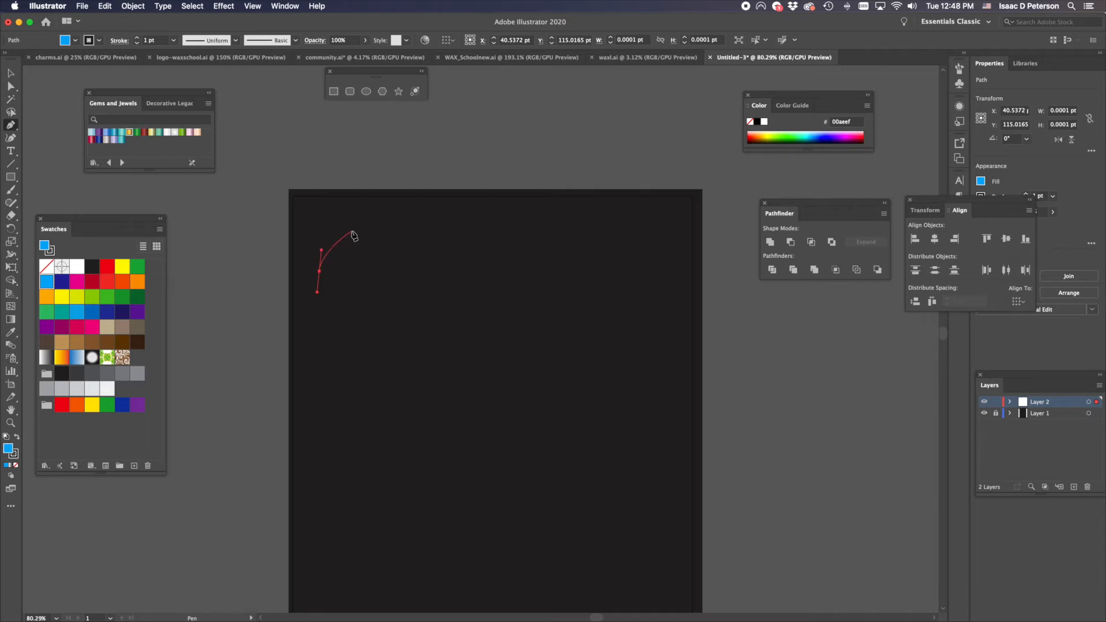
pyautogui.moveTo(353, 229); pyautogui.dragTo(367, 230)
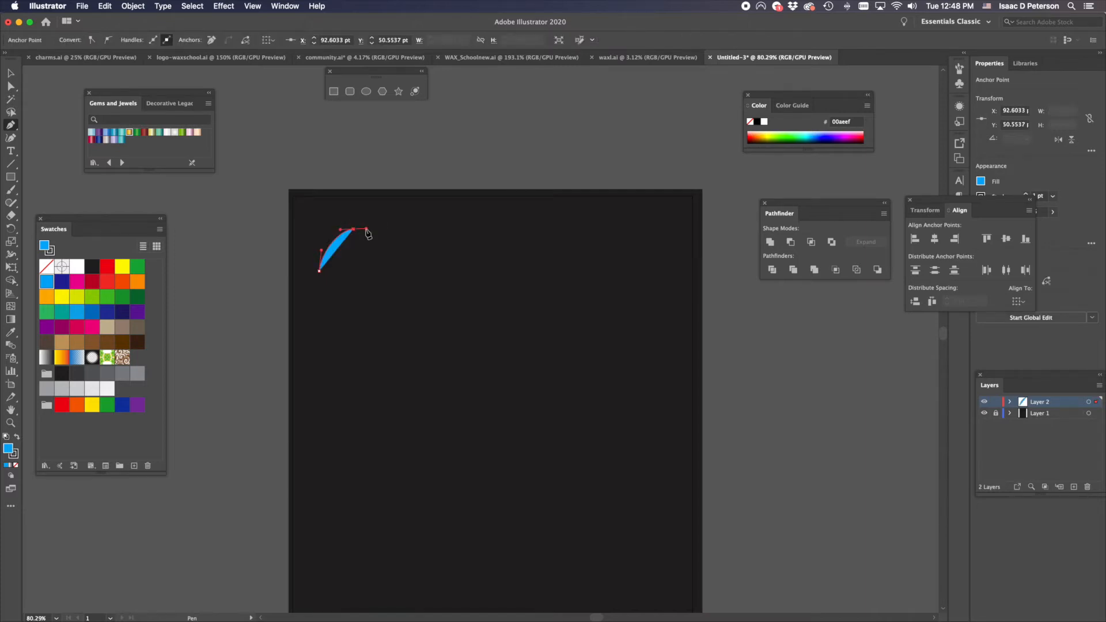
pyautogui.moveTo(373, 261); pyautogui.dragTo(383, 261)
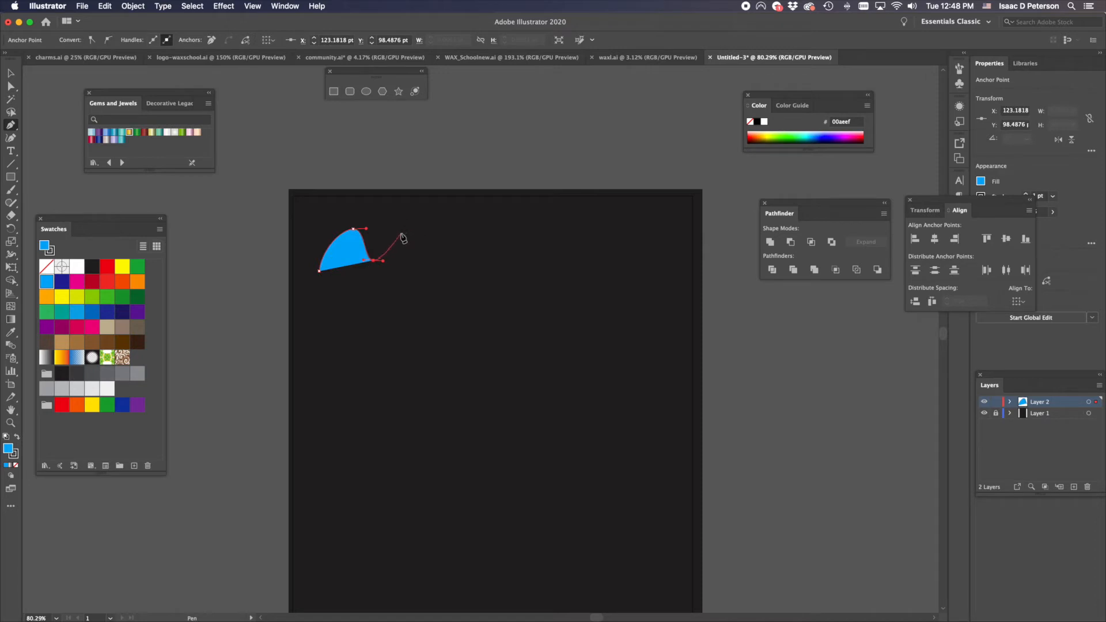
pyautogui.moveTo(402, 234); pyautogui.dragTo(319, 312)
pyautogui.moveTo(320, 272)
pyautogui.mouseDown()
pyautogui.moveTo(327, 114)
pyautogui.moveTo(320, 273)
pyautogui.mouseUp()
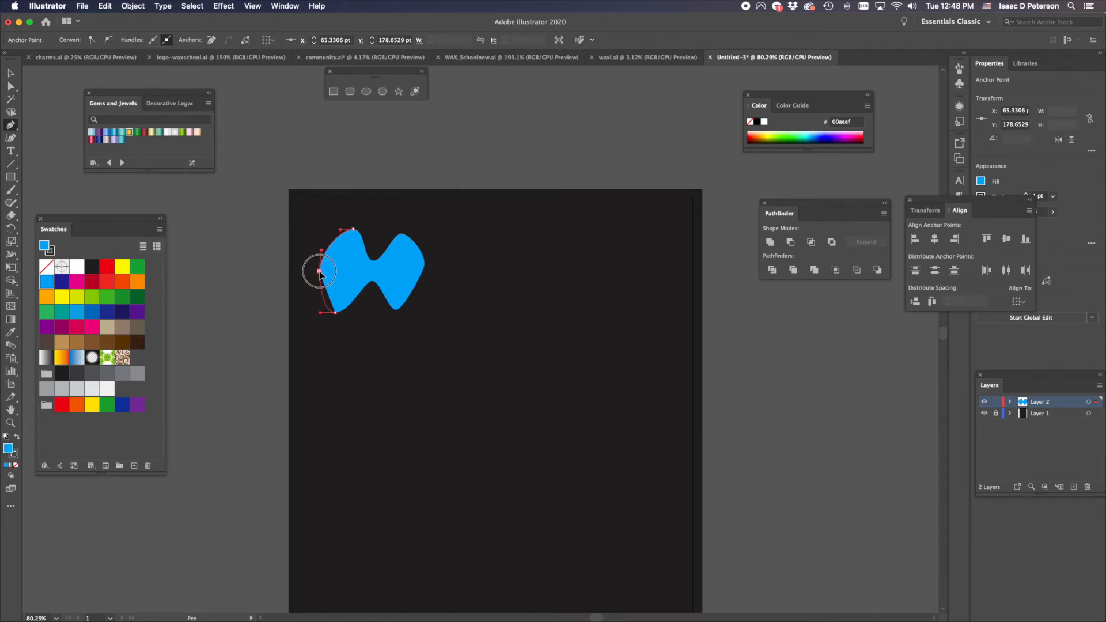
pyautogui.moveTo(321, 273); pyautogui.dragTo(320, 252)
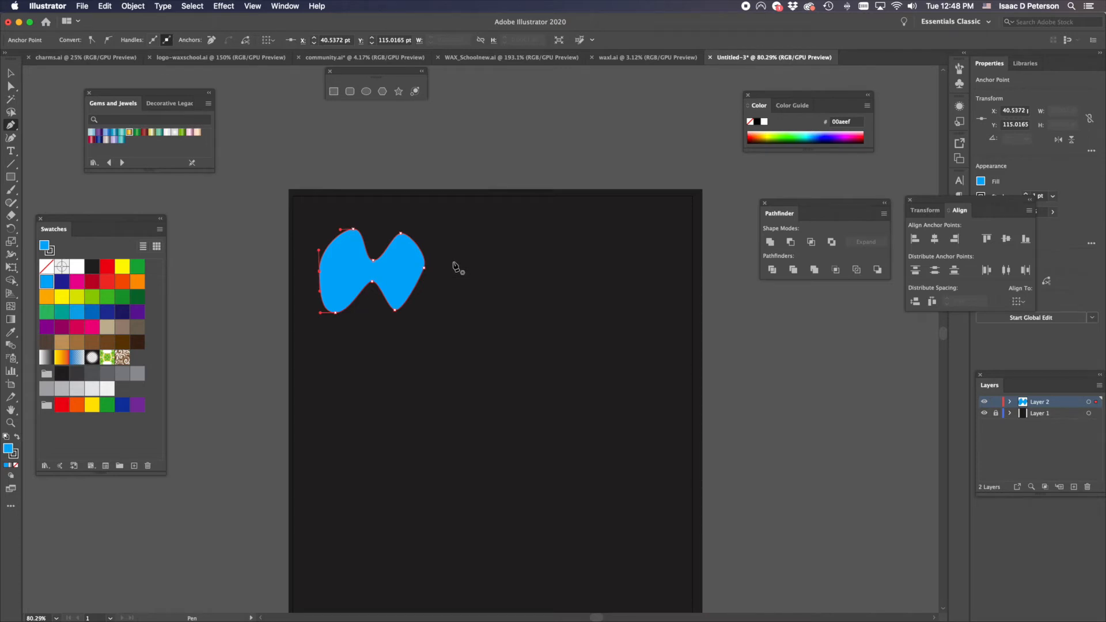
# Draw a closed heart-like shape with smooth curves beside the two-lobed blob
pyautogui.moveTo(453, 265); pyautogui.dragTo(477, 231)
pyautogui.click(494, 260)
pyautogui.moveTo(511, 230); pyautogui.dragTo(526, 230)
pyautogui.moveTo(523, 272); pyautogui.dragTo(492, 316)
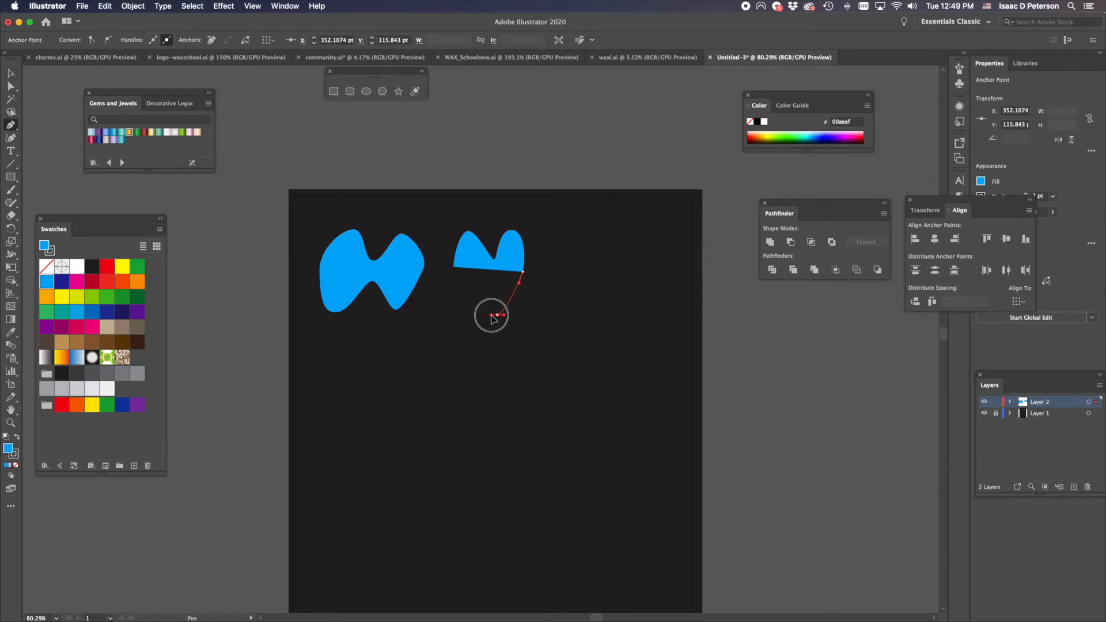
pyautogui.click(455, 268)
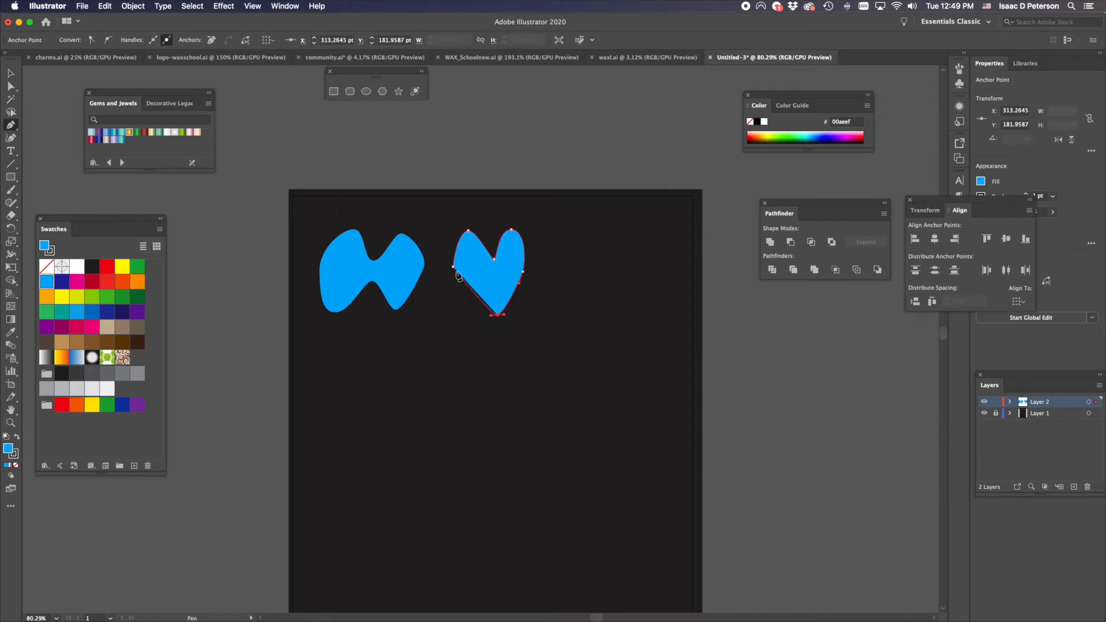
pyautogui.moveTo(453, 271); pyautogui.dragTo(454, 255)
# Draw a small closed rounded-square shape beside the heart
pyautogui.keyDown('super'); pyautogui.click(566, 245); pyautogui.keyUp('super')
pyautogui.moveTo(566, 245)
pyautogui.mouseDown()
pyautogui.moveTo(601, 248)
pyautogui.moveTo(583, 286)
pyautogui.moveTo(555, 267)
pyautogui.moveTo(570, 244)
pyautogui.mouseUp()
pyautogui.click(564, 247)
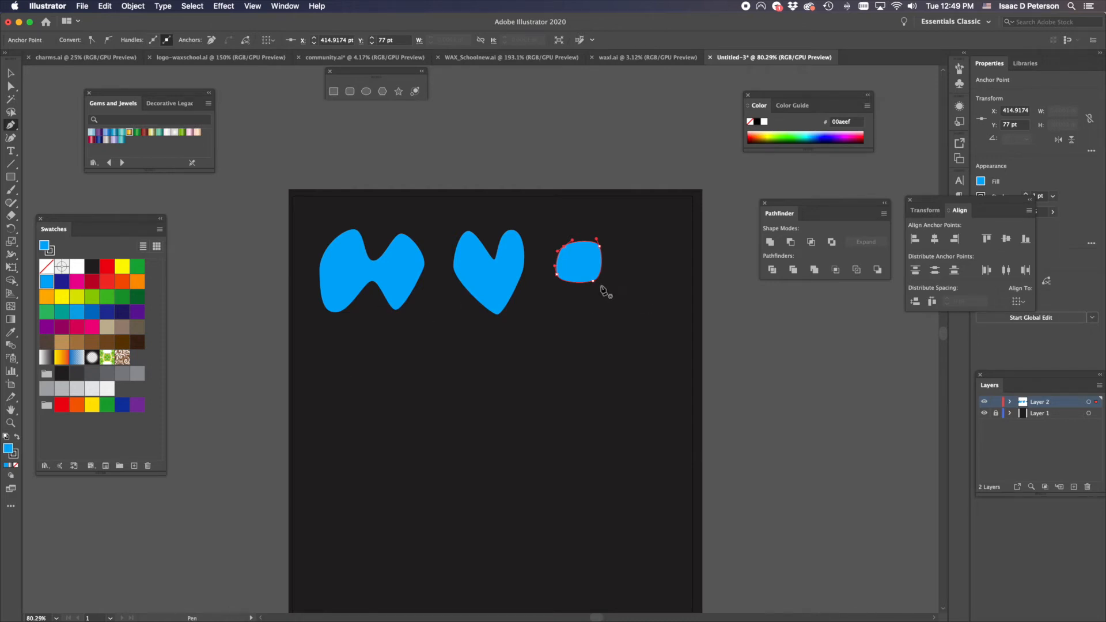
# Draw a small closed leaf shape near the artboard's upper-right corner and bend it into a curved bean by adjusting its anchors
pyautogui.click(622, 245)
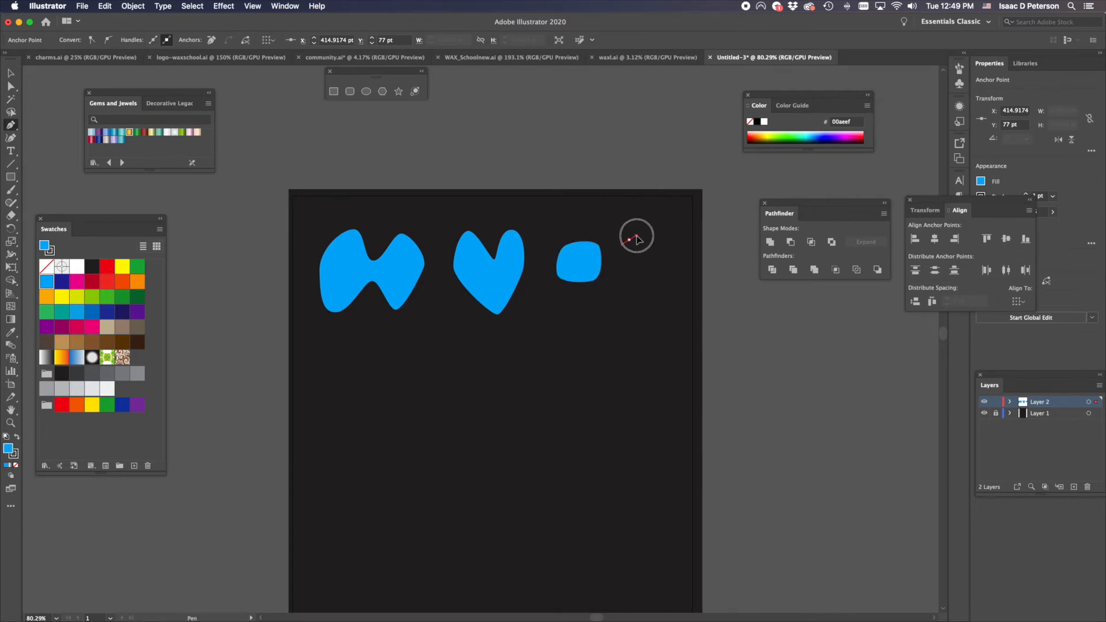
pyautogui.click(636, 236)
pyautogui.moveTo(655, 252); pyautogui.dragTo(634, 244)
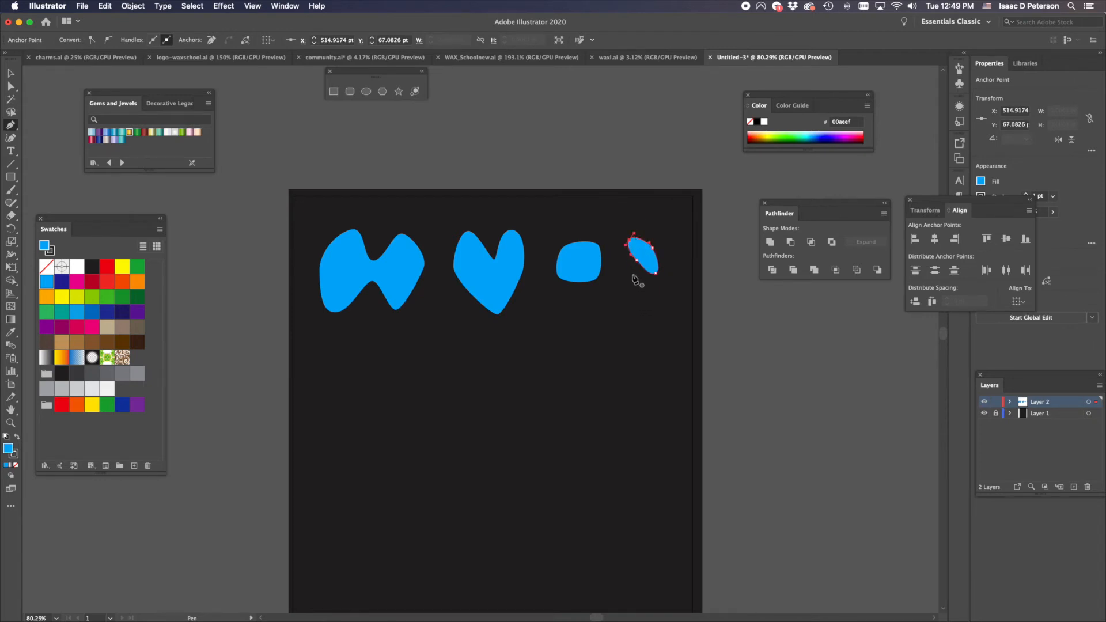
pyautogui.press('super')
pyautogui.moveTo(638, 265); pyautogui.dragTo(657, 247)
pyautogui.moveTo(641, 259); pyautogui.dragTo(648, 232)
pyautogui.keyDown('super'); pyautogui.click(658, 249); pyautogui.keyUp('super')
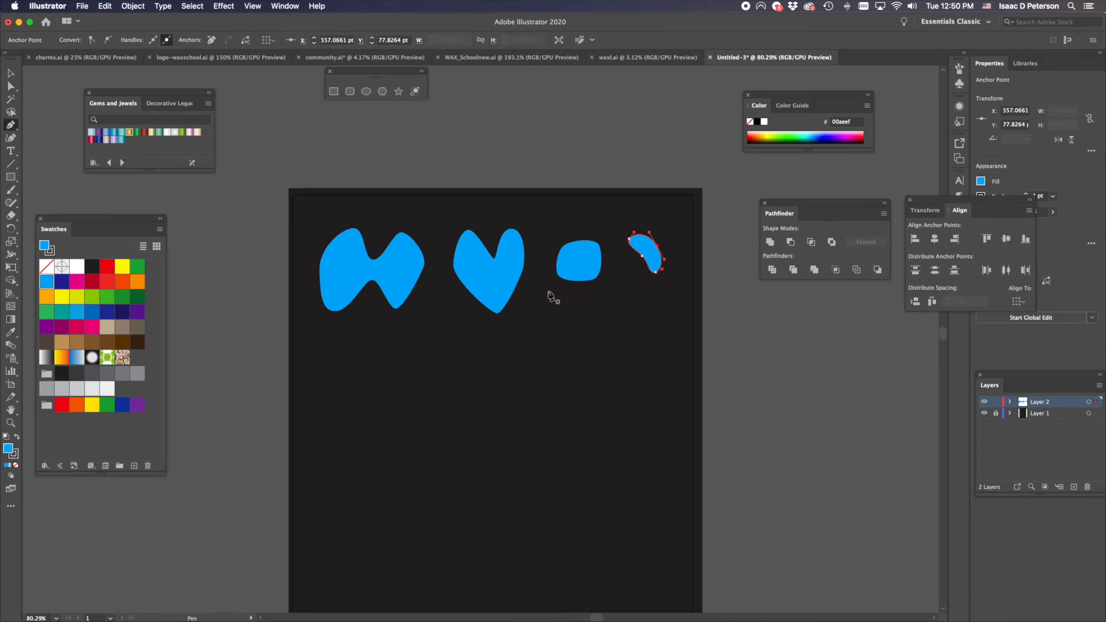
# Draw three small closed oval drops with the Pen tool beneath the row of larger shapes
pyautogui.scroll(-3, 550, 296)
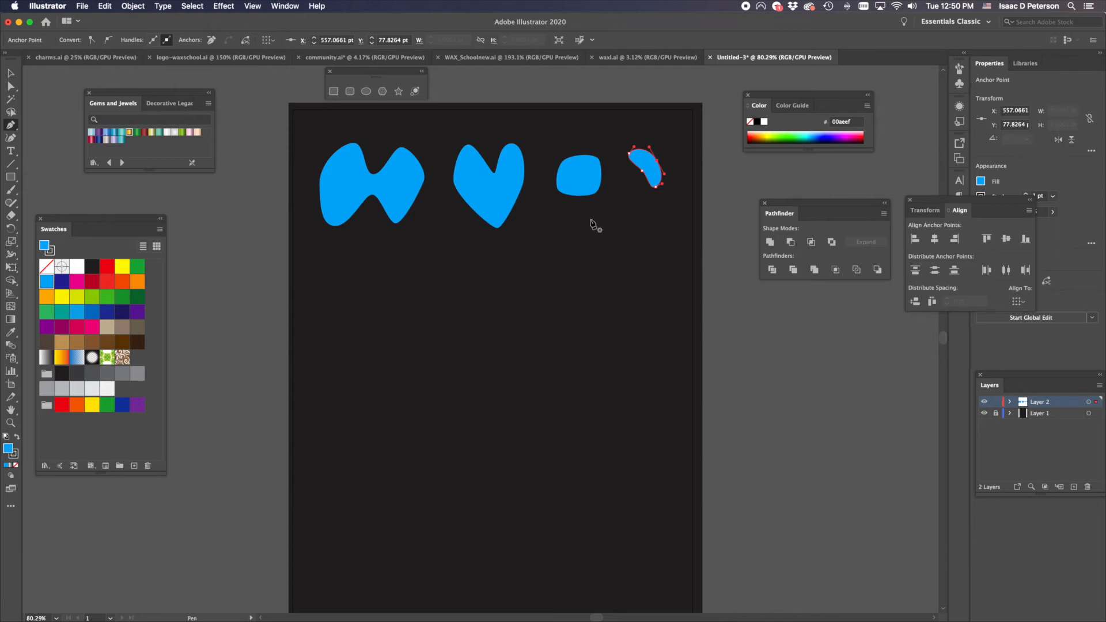
pyautogui.moveTo(527, 238); pyautogui.dragTo(545, 211)
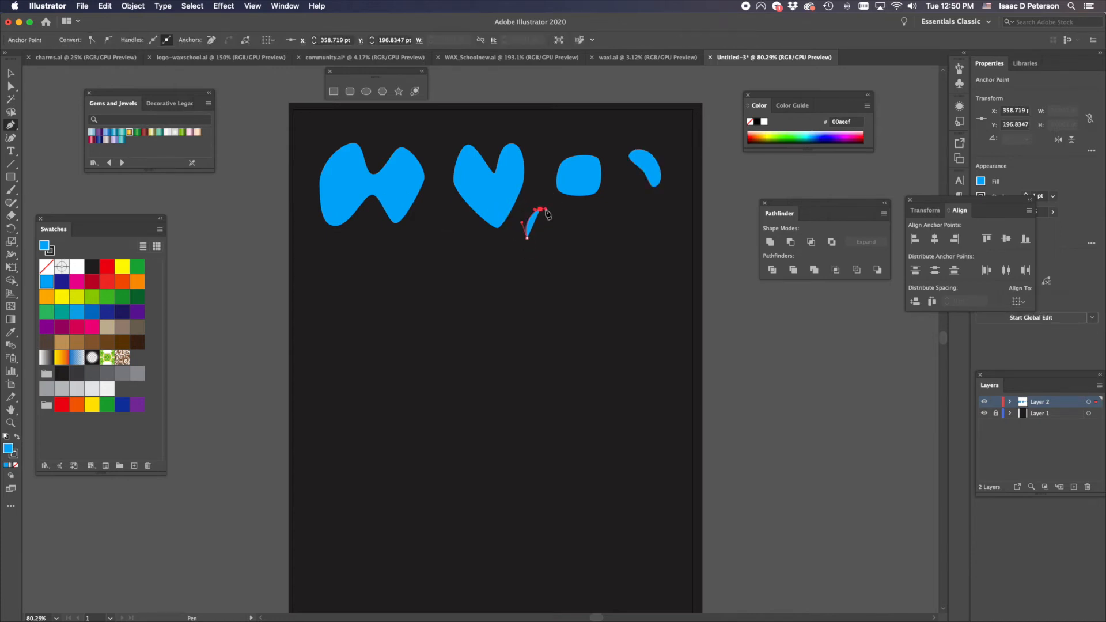
pyautogui.click(553, 237)
pyautogui.moveTo(553, 242); pyautogui.dragTo(526, 229)
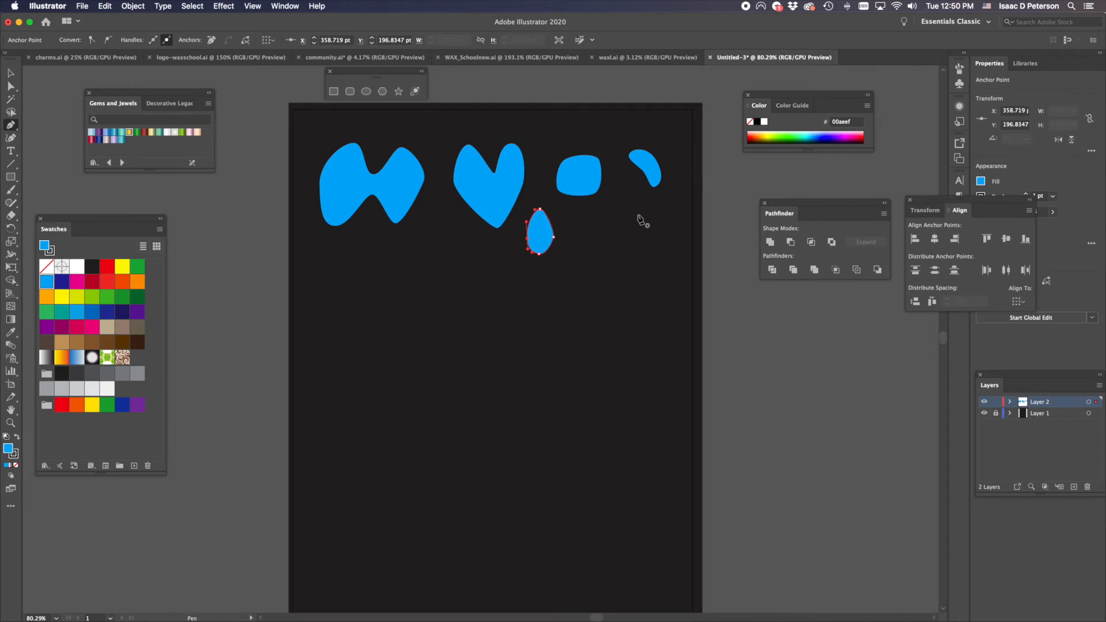
pyautogui.moveTo(433, 203); pyautogui.dragTo(430, 246)
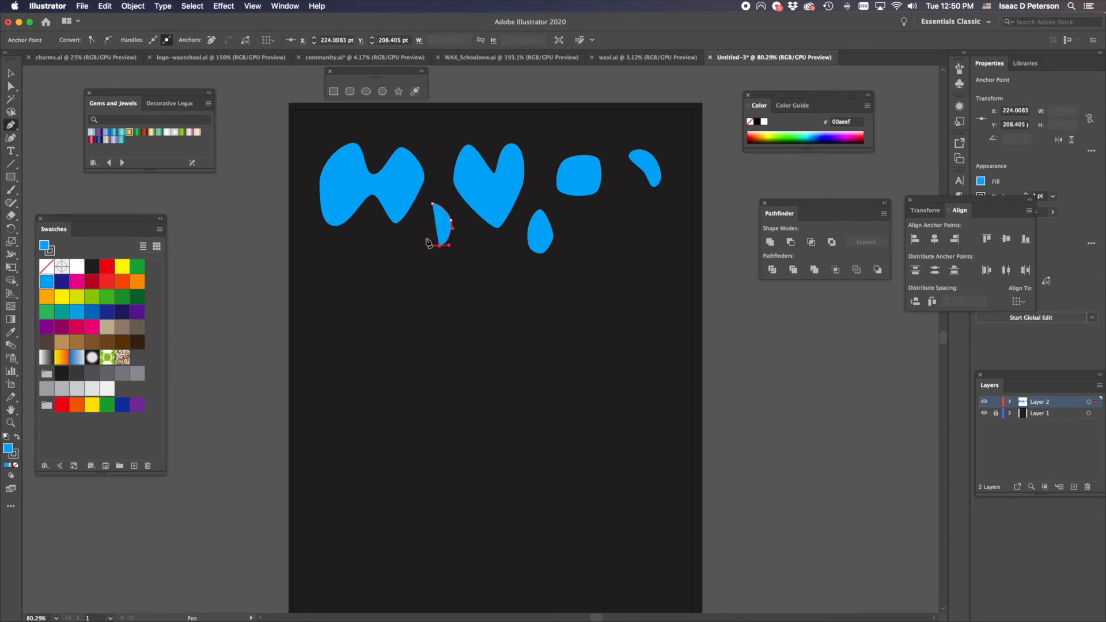
pyautogui.moveTo(433, 204); pyautogui.dragTo(439, 203)
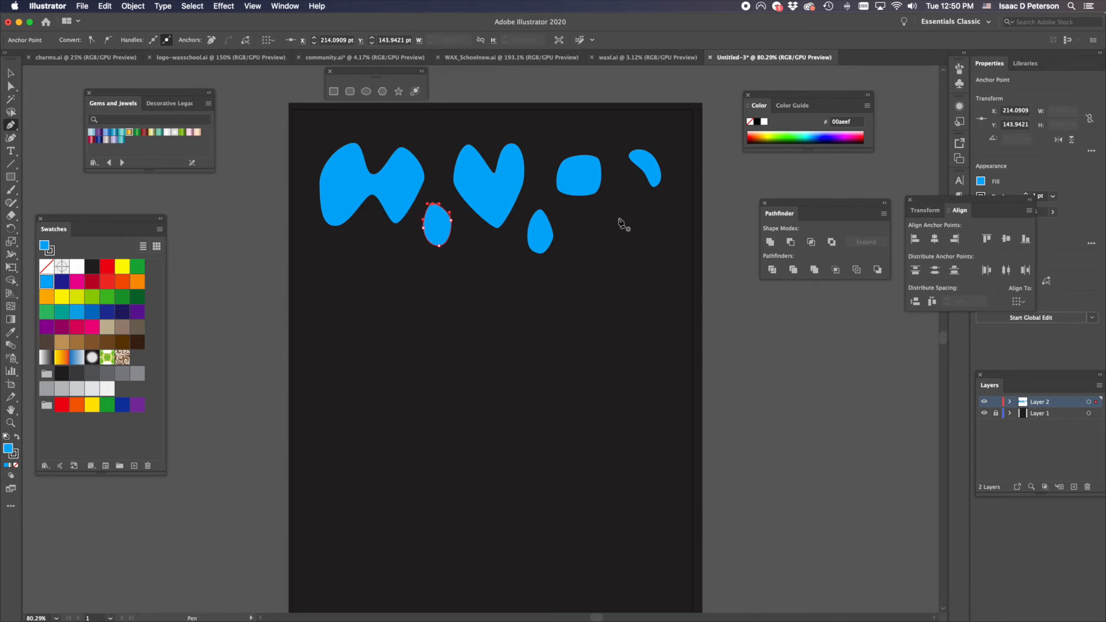
pyautogui.moveTo(590, 234)
pyautogui.mouseDown()
pyautogui.moveTo(605, 210)
pyautogui.moveTo(614, 240)
pyautogui.moveTo(600, 255)
pyautogui.moveTo(589, 225)
pyautogui.mouseUp()
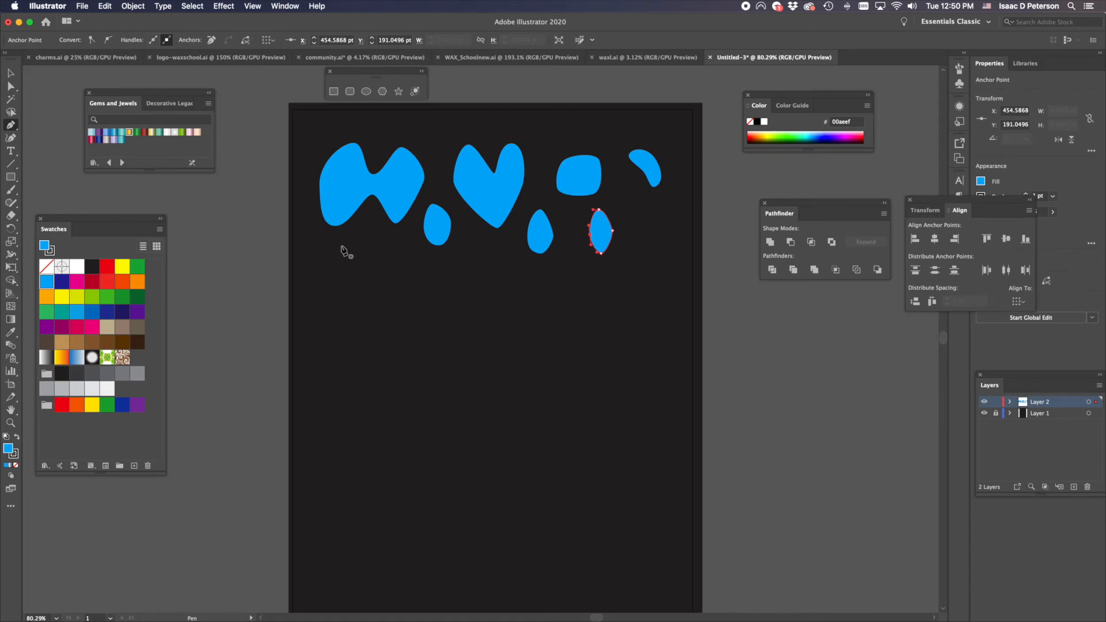
# Draw the wavy upper edge of a long horizontal band below the small ovals and curve it around at its right end
pyautogui.moveTo(329, 243); pyautogui.dragTo(556, 297)
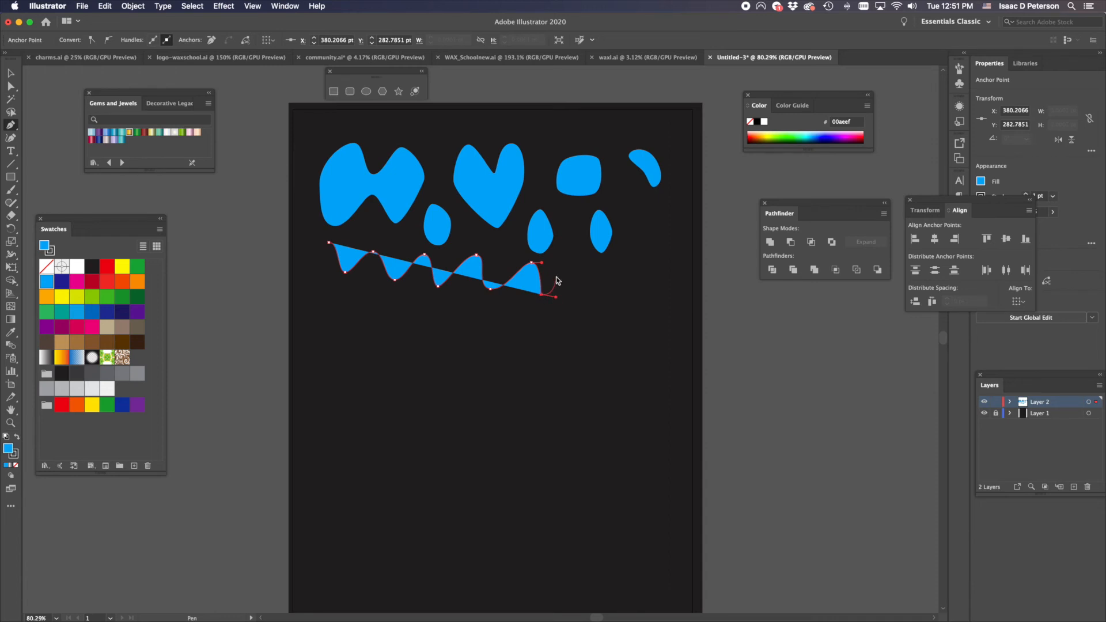
pyautogui.press('super')
pyautogui.press('super+z')
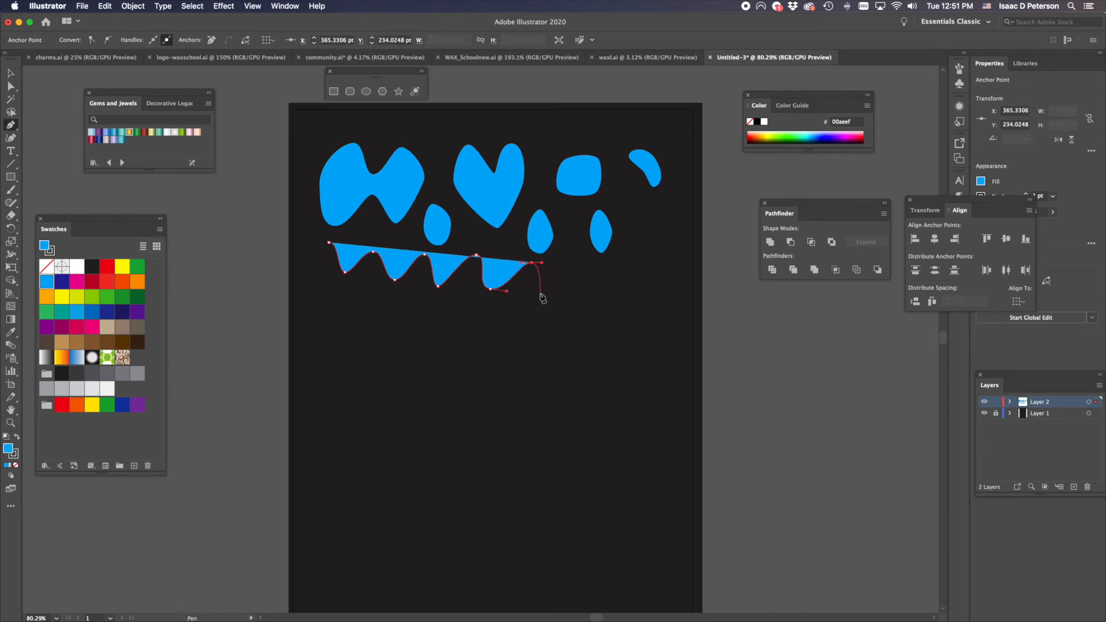
pyautogui.moveTo(540, 293); pyautogui.dragTo(641, 289)
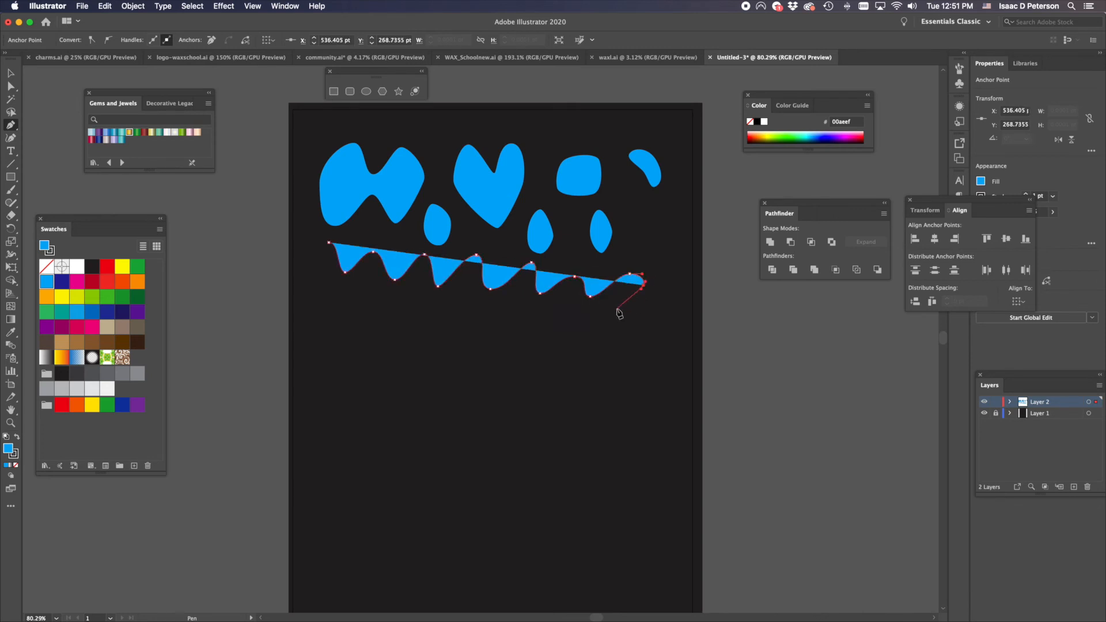
# Draw the band's matching wavy lower edge back to its starting point and close the path with a rounded left end
pyautogui.moveTo(597, 320); pyautogui.dragTo(383, 317)
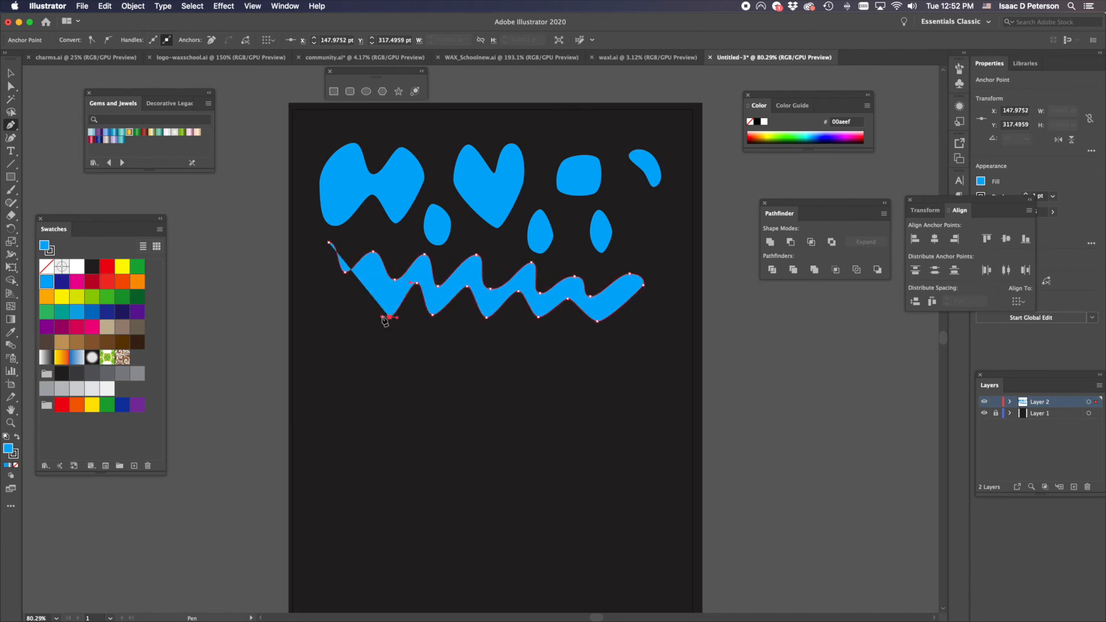
pyautogui.moveTo(370, 279); pyautogui.dragTo(335, 305)
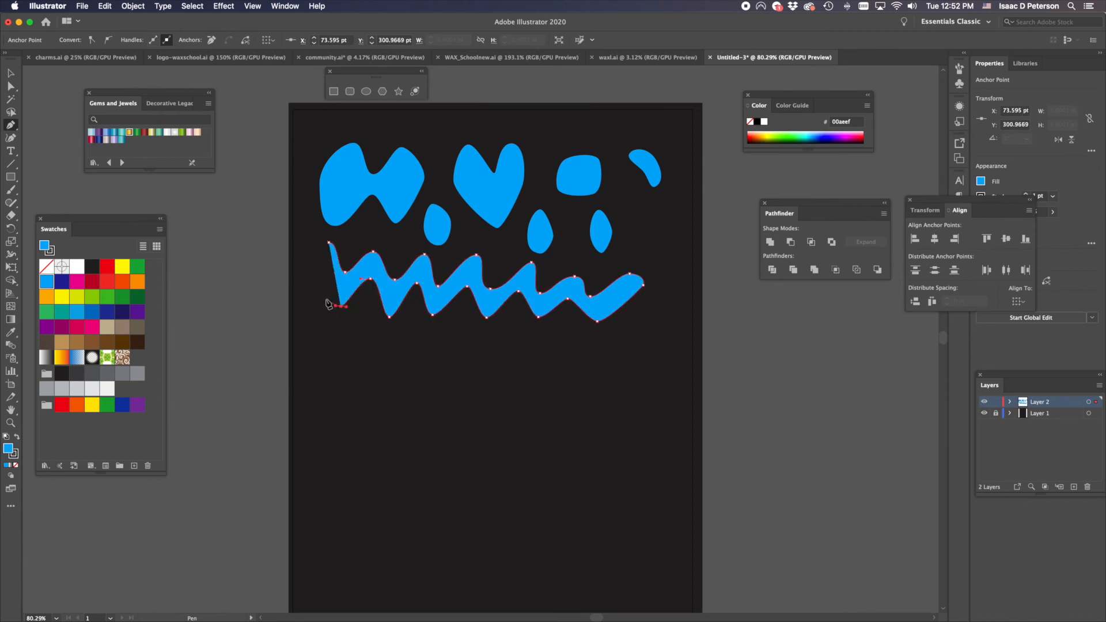
pyautogui.click(327, 245)
pyautogui.moveTo(329, 243); pyautogui.dragTo(349, 241)
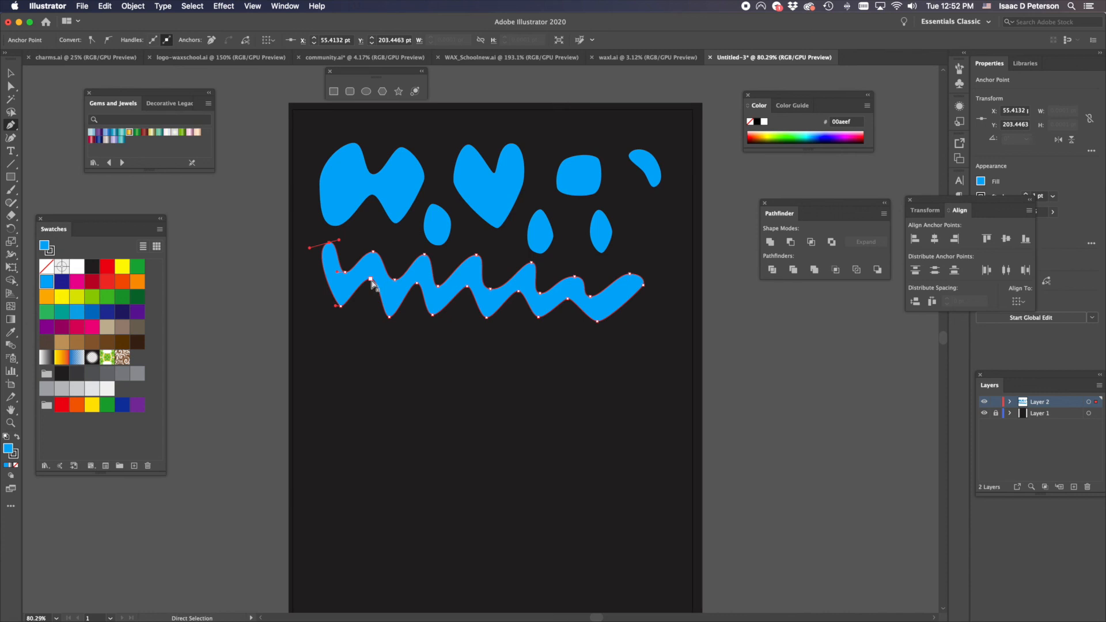
# Move the anchor points along the left half of the wavy band's lower edge slightly downward
pyautogui.moveTo(372, 283); pyautogui.dragTo(371, 288)
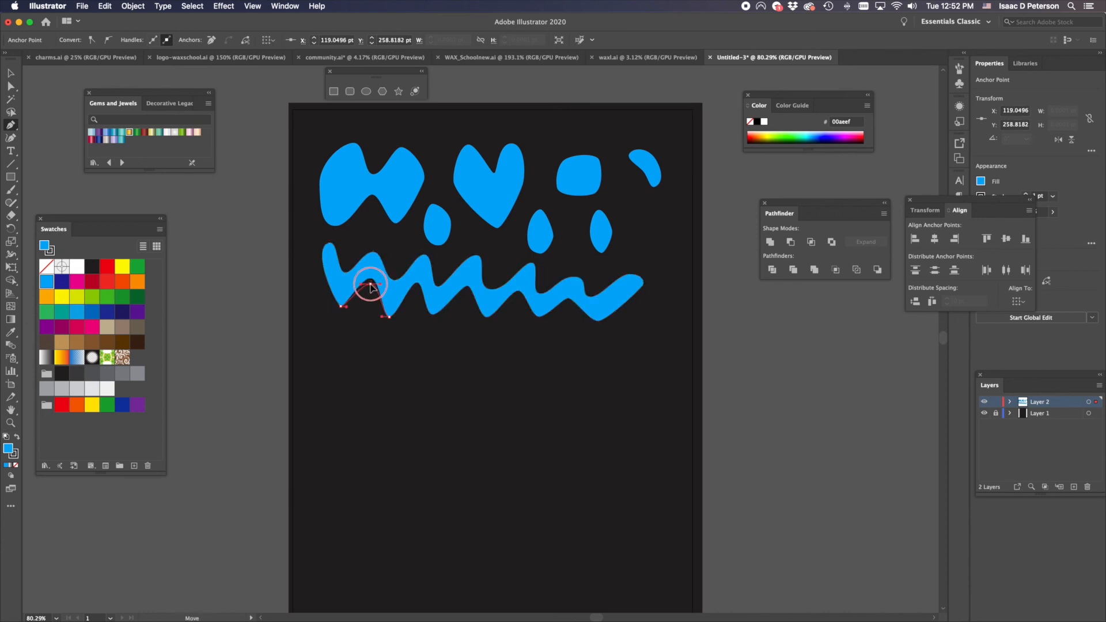
pyautogui.click(388, 319)
pyautogui.moveTo(416, 283); pyautogui.dragTo(415, 288)
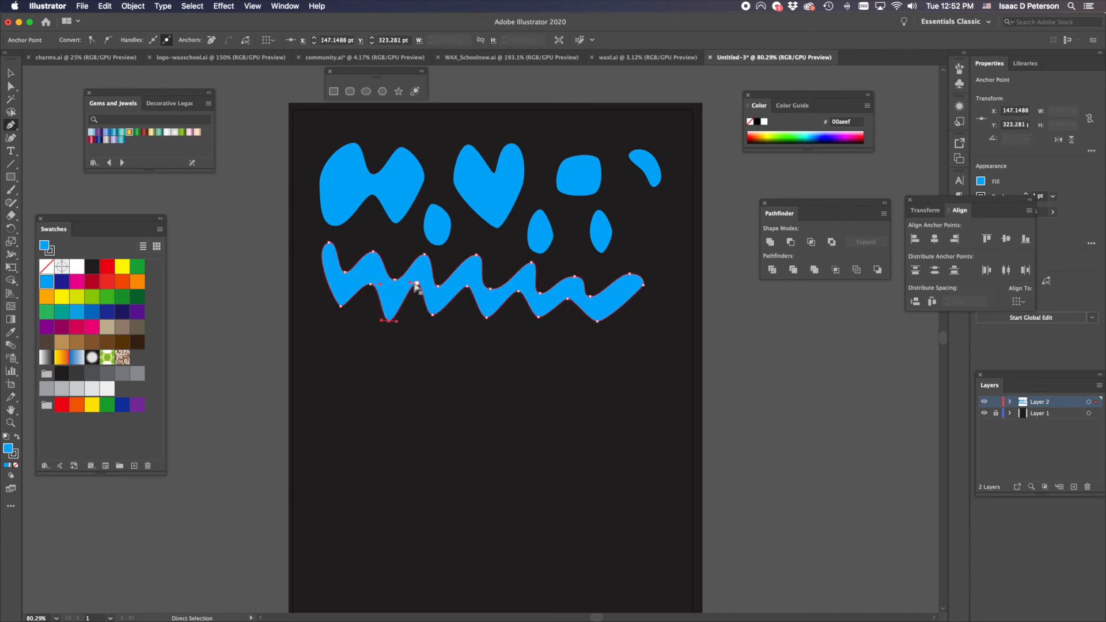
pyautogui.moveTo(431, 315); pyautogui.dragTo(432, 321)
pyautogui.moveTo(462, 287); pyautogui.dragTo(466, 291)
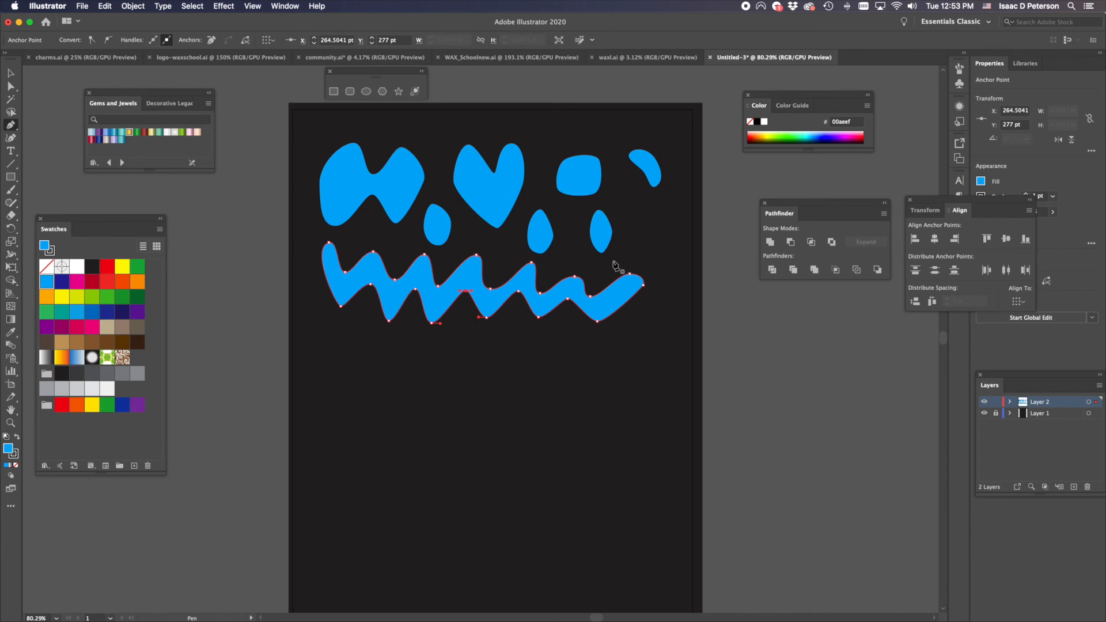
# Tidy the workspace by closing the Pathfinder and shape-tool palettes, moving Color aside, and docking and collapsing the Gems and Jewels and Decorative Legacy swatches
pyautogui.click(764, 204)
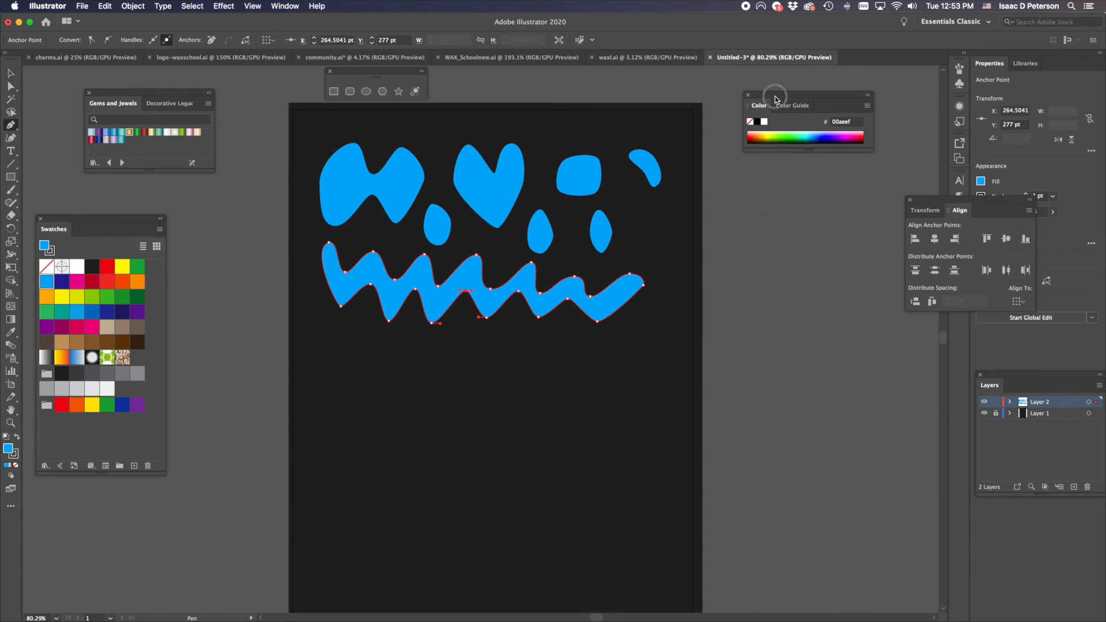
pyautogui.moveTo(776, 99); pyautogui.dragTo(814, 85)
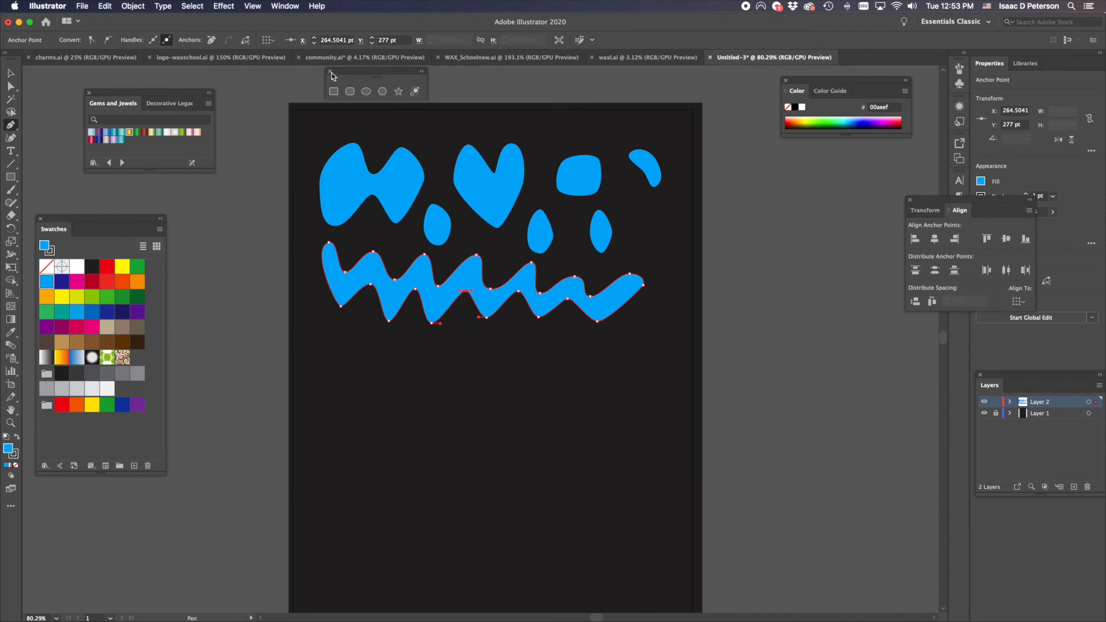
pyautogui.click(331, 73)
pyautogui.moveTo(106, 96); pyautogui.dragTo(972, 335)
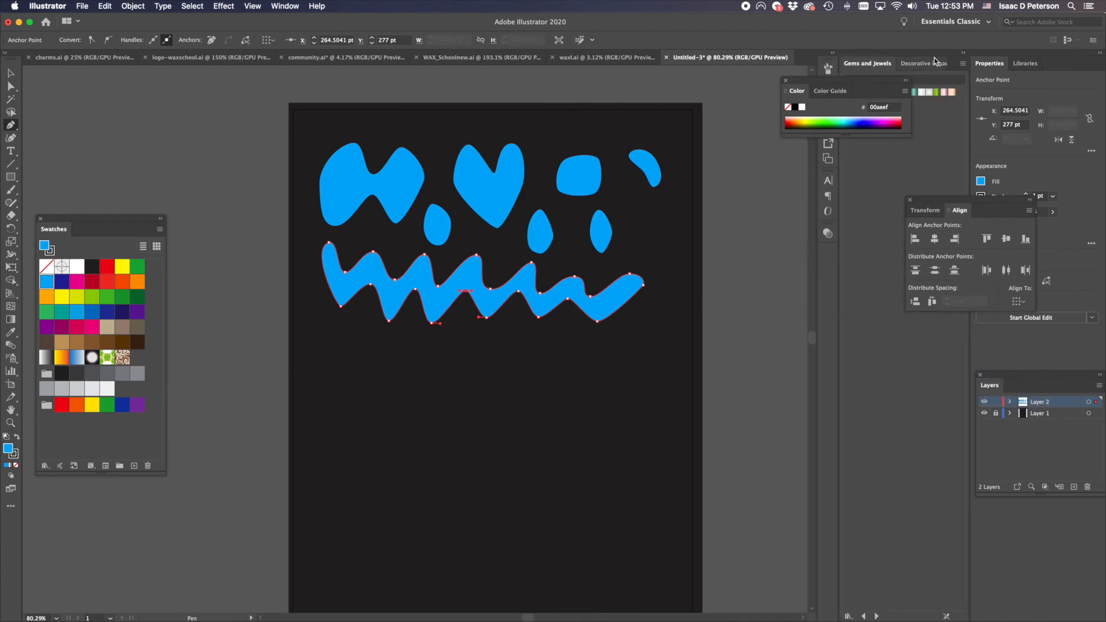
pyautogui.click(964, 51)
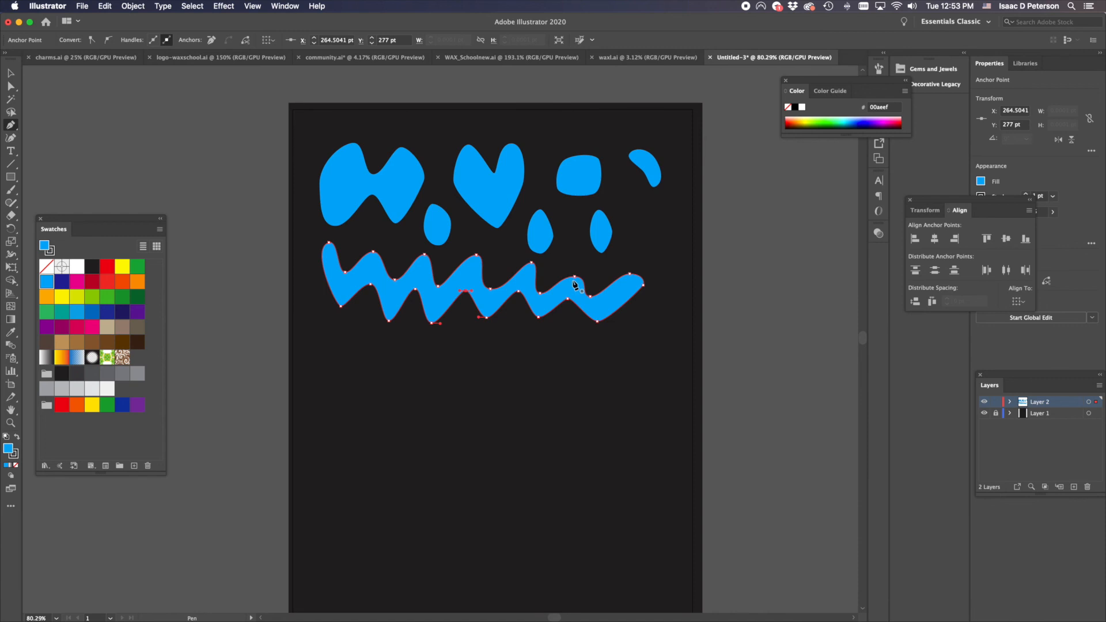